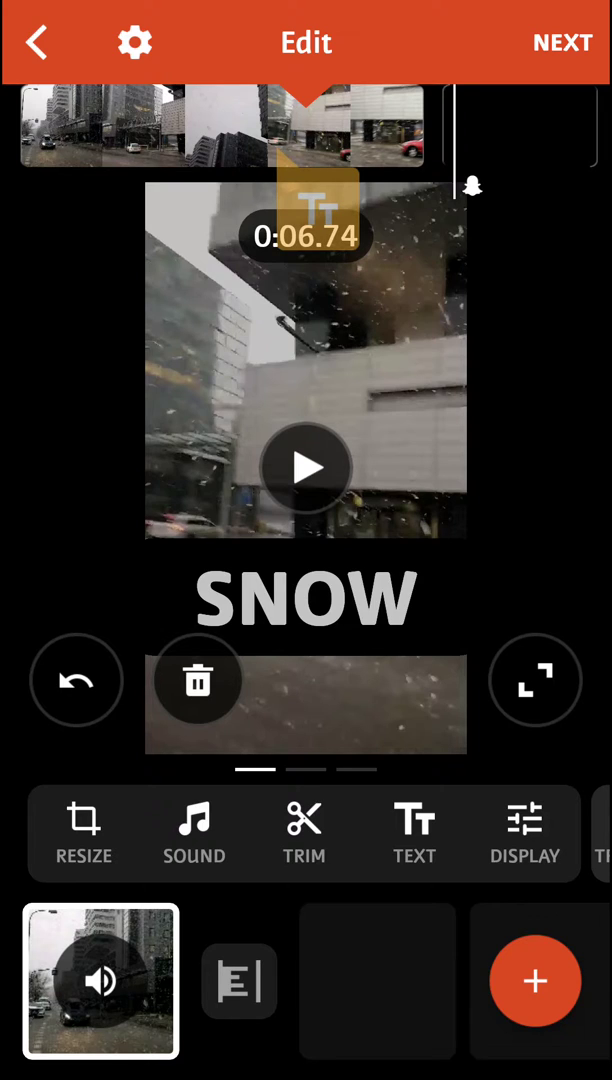
- Move the snow clip past Edit and Choose Style, then choose saving to the gallery
click(562, 42)
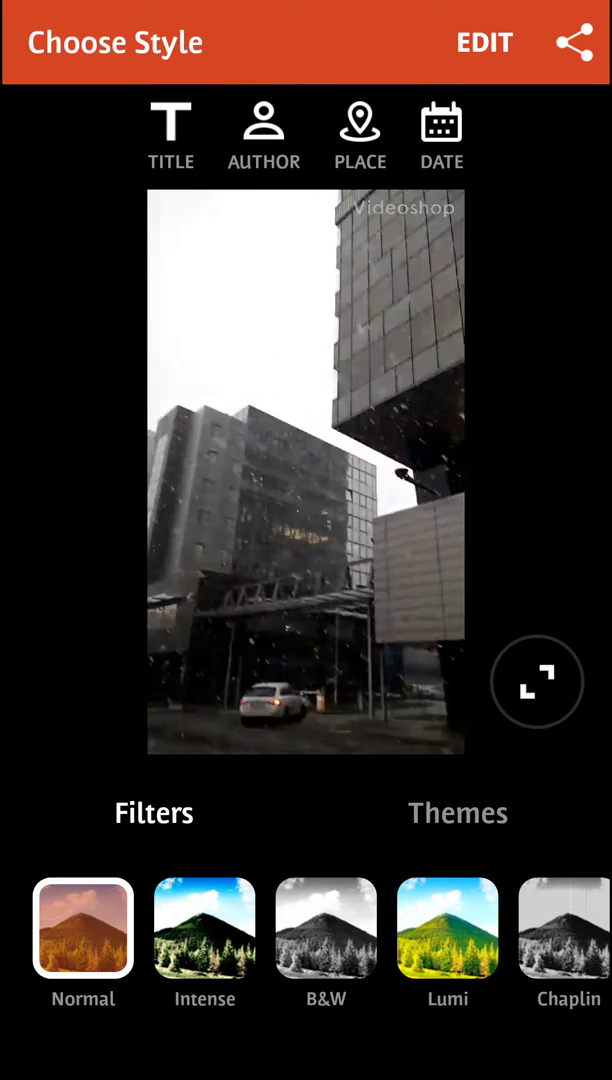
click(575, 42)
click(220, 1010)
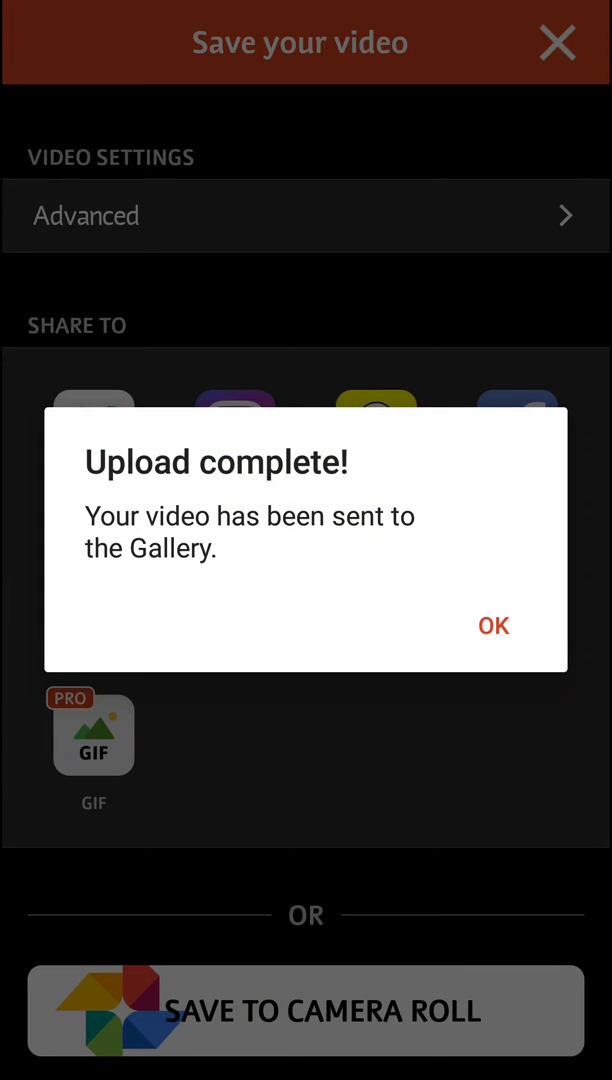
- Dismiss the Upload complete confirmation after the video saves to the camera roll
click(493, 625)
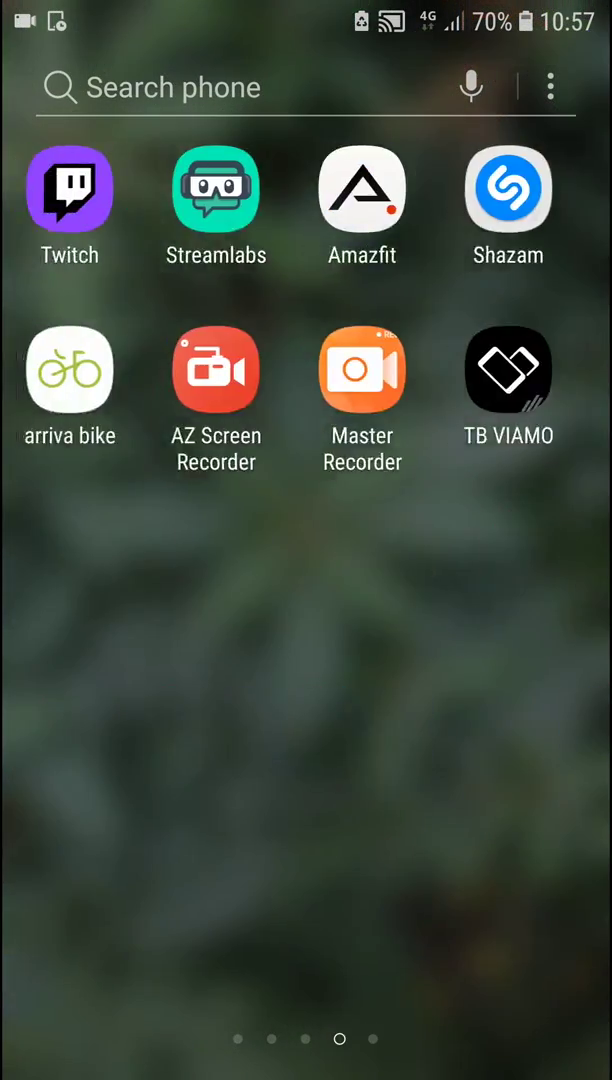
- Swipe through the app drawer to reach Gallery and the saved snow video
drag(150, 600, 500, 600)
drag(200, 950, 578, 952)
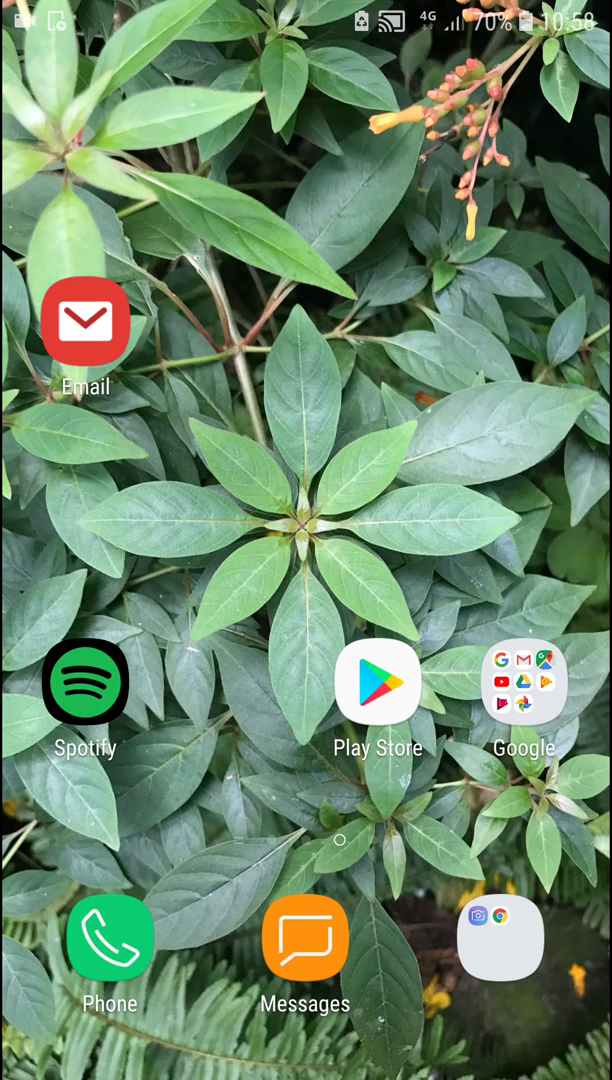
- Pull down the notification shade to show the screen recorder controls and update notice
drag(306, 10, 306, 450)
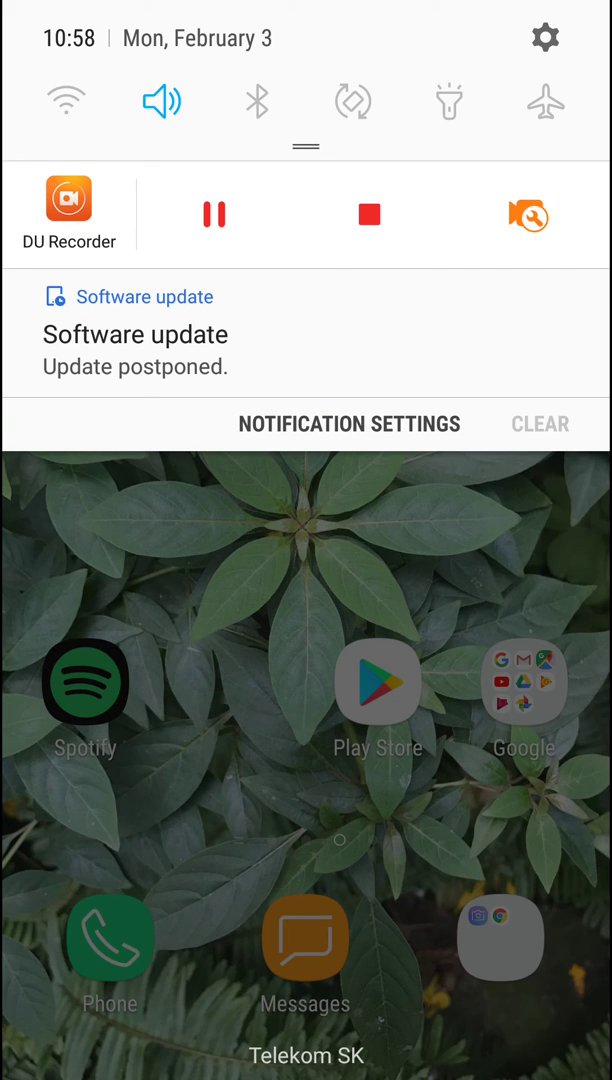